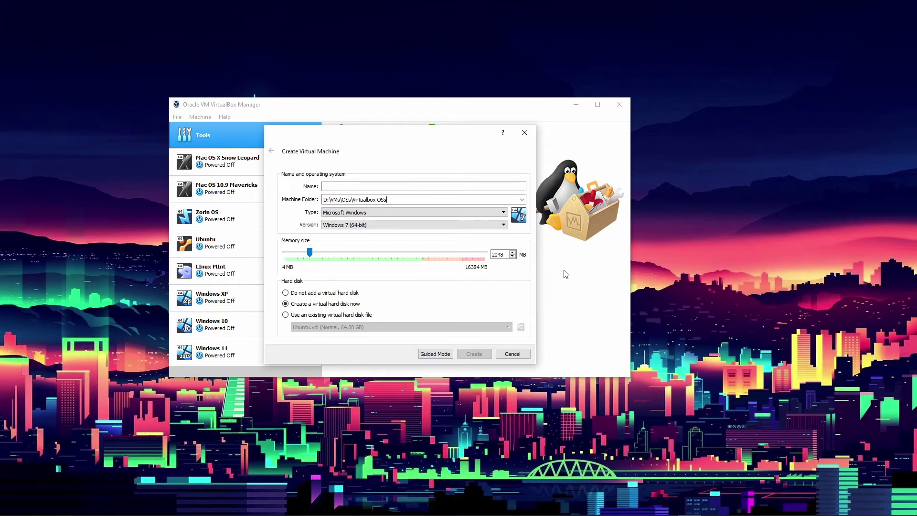
Name the machine 'Windows Server', type Microsoft Windows, version Windows 2019 (64-bit).
click(346, 186)
text(Wi)
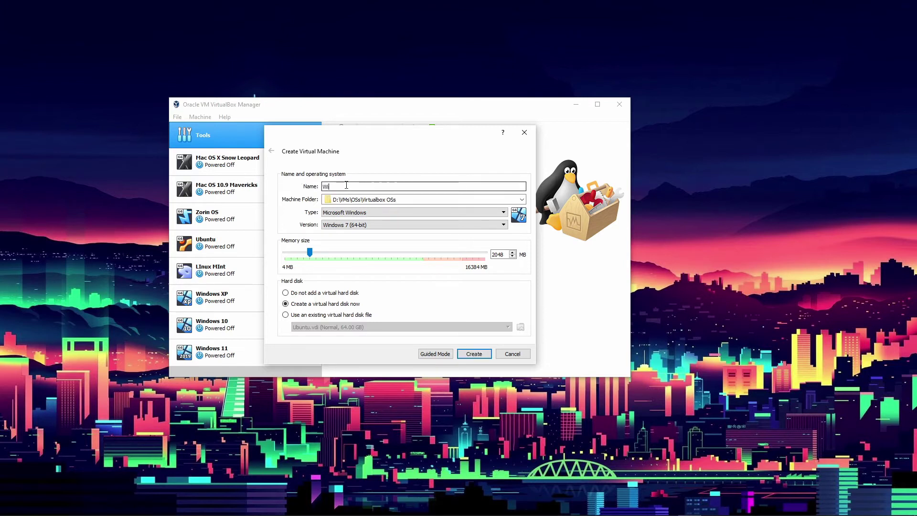
text(ndows Server)
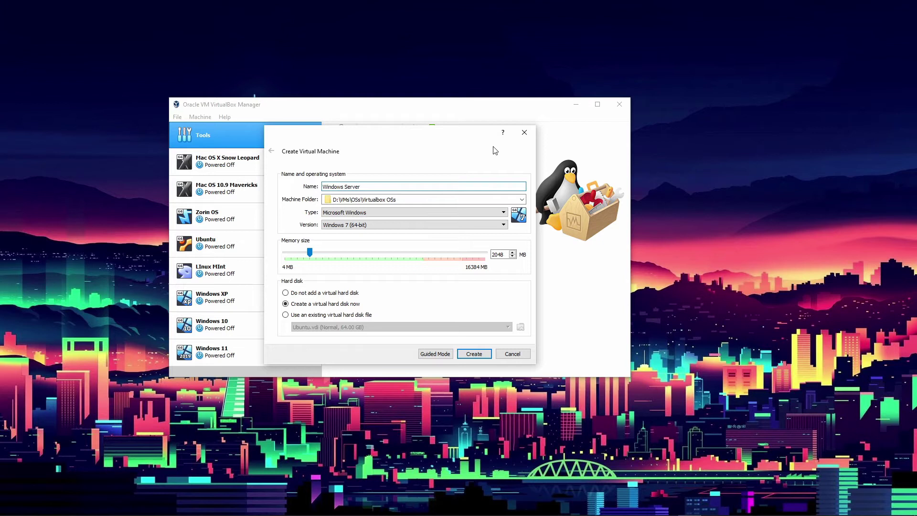
click(460, 215)
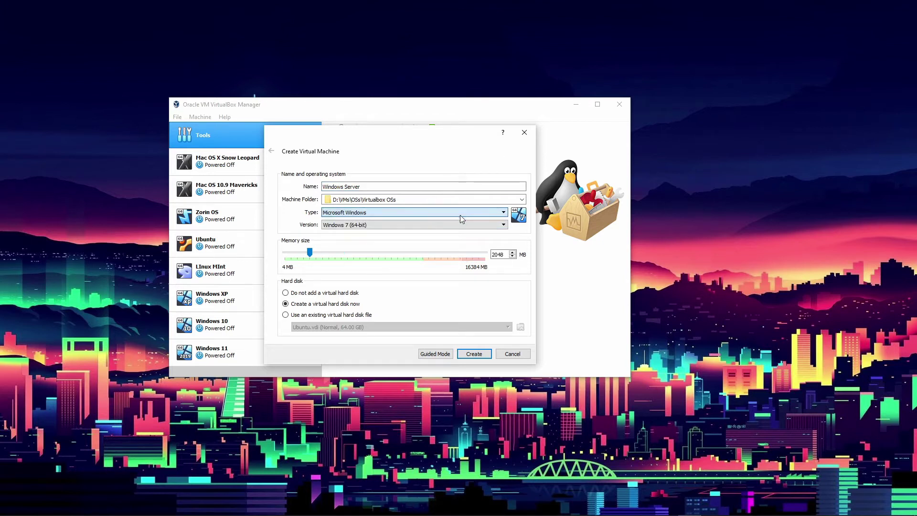
click(451, 225)
scroll(446, 258, down, 2)
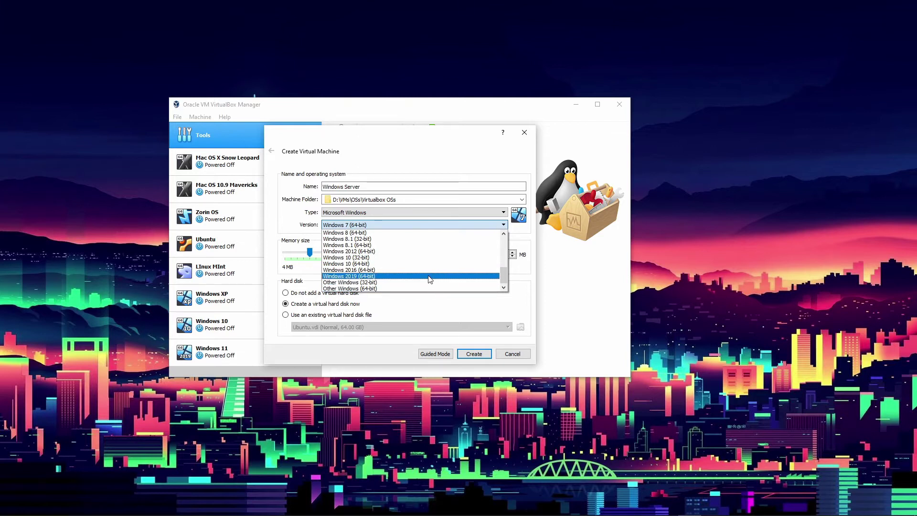
click(365, 276)
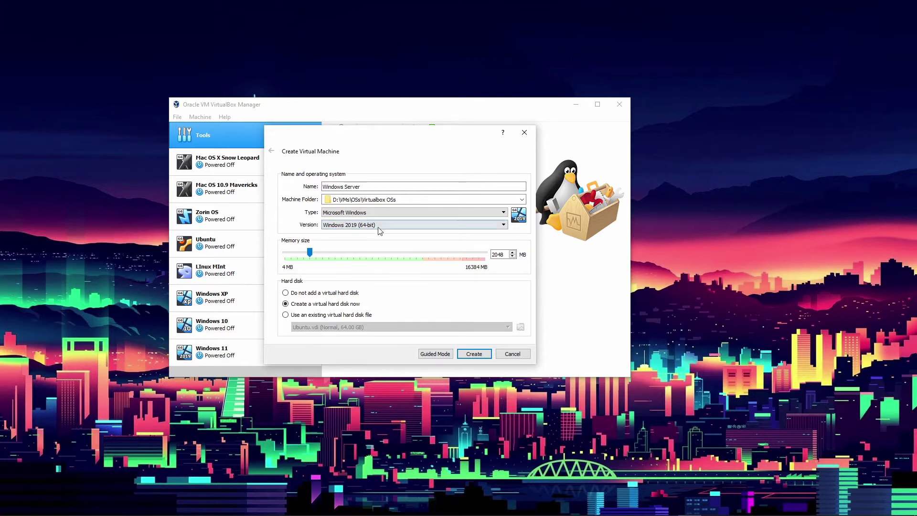
click(378, 228)
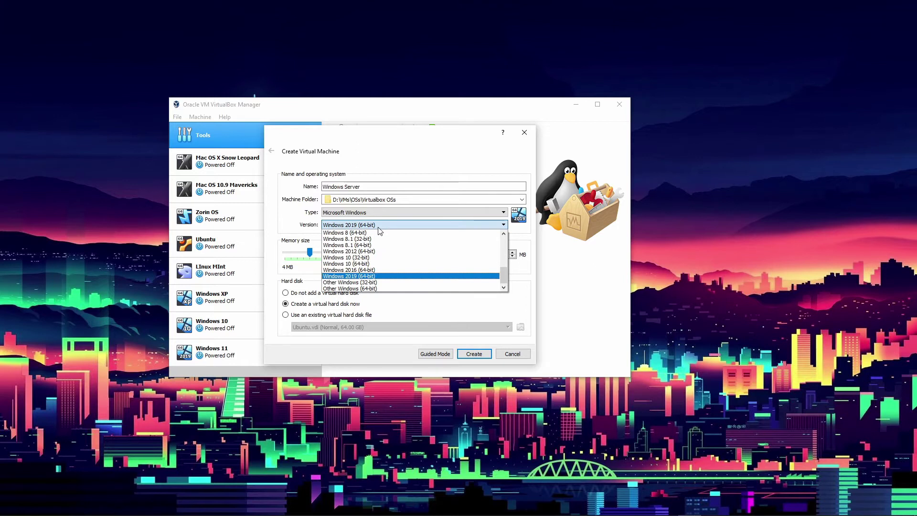
click(373, 277)
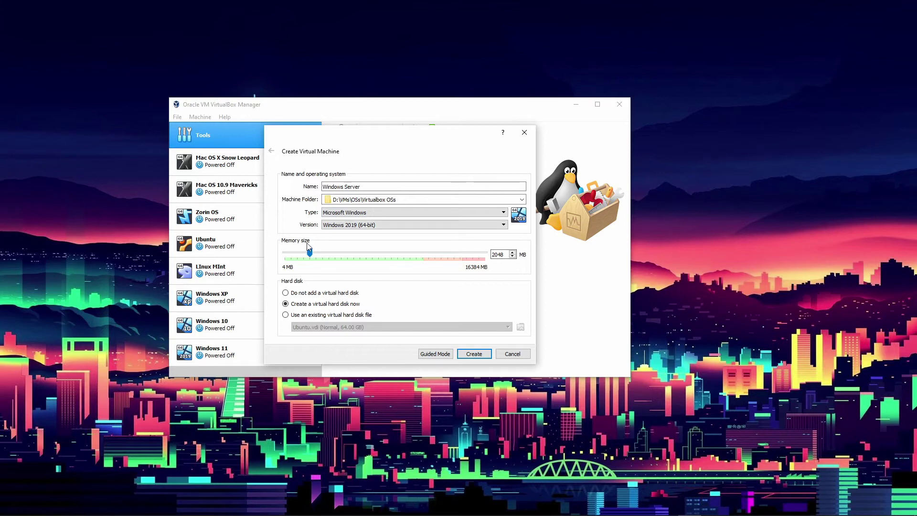
Set the machine's memory to 8192 MB and continue to virtual hard disk setup.
drag(310, 254, 386, 263)
click(476, 353)
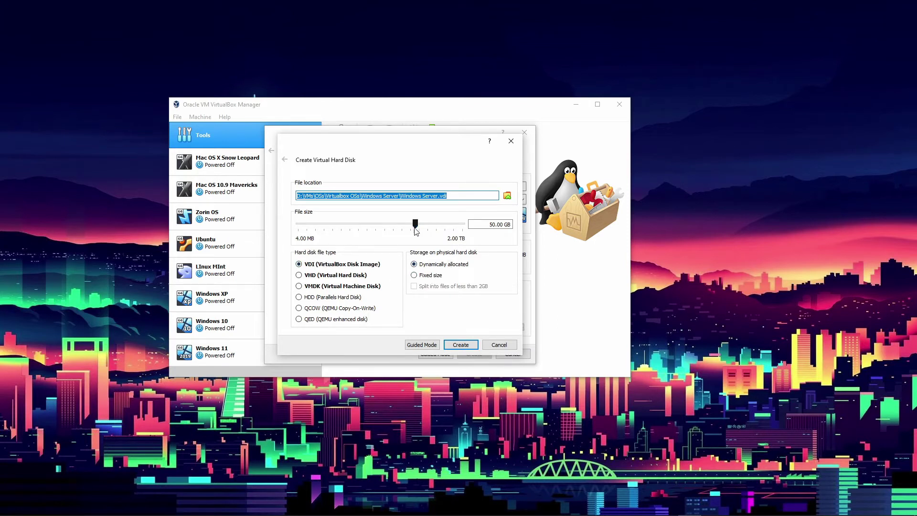
Create a 120 GB dynamically allocated VDI disk, Windows Server.vdi, for the machine.
drag(415, 222, 428, 225)
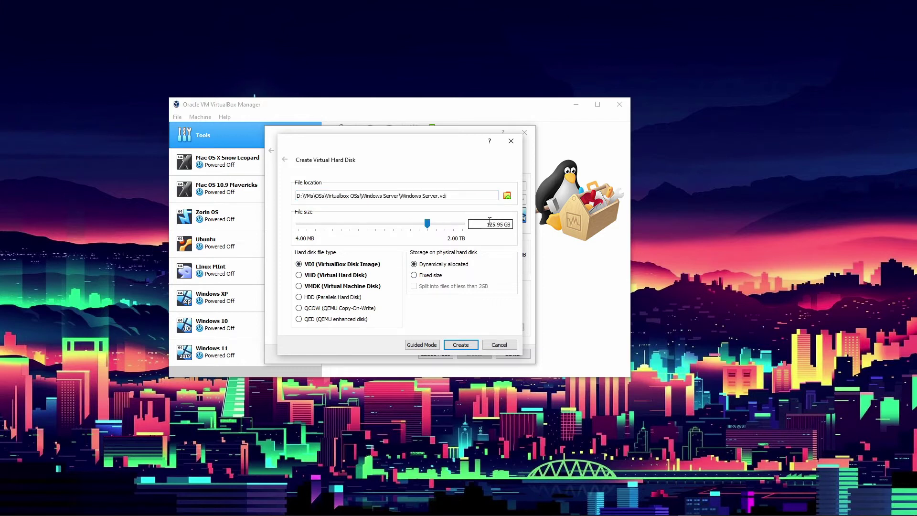
drag(487, 222, 504, 222)
text(120)
key(BackSpace)
text(0)
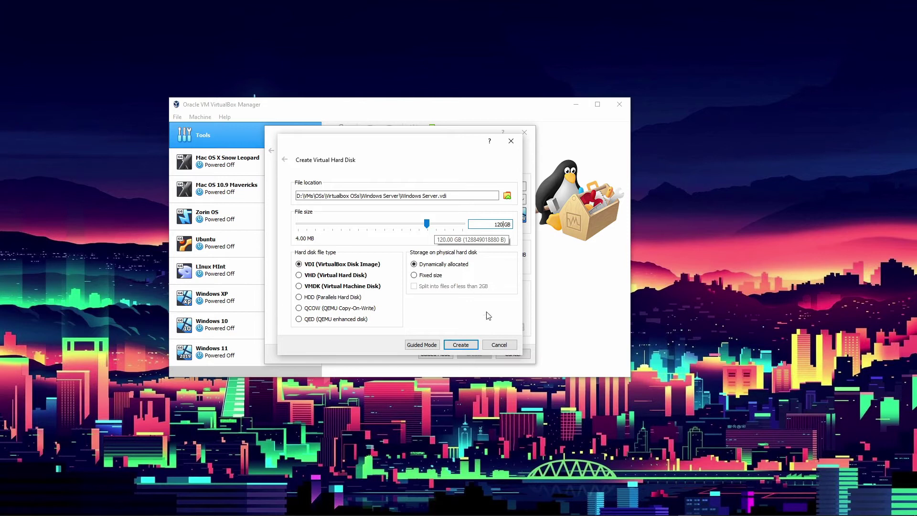
click(461, 345)
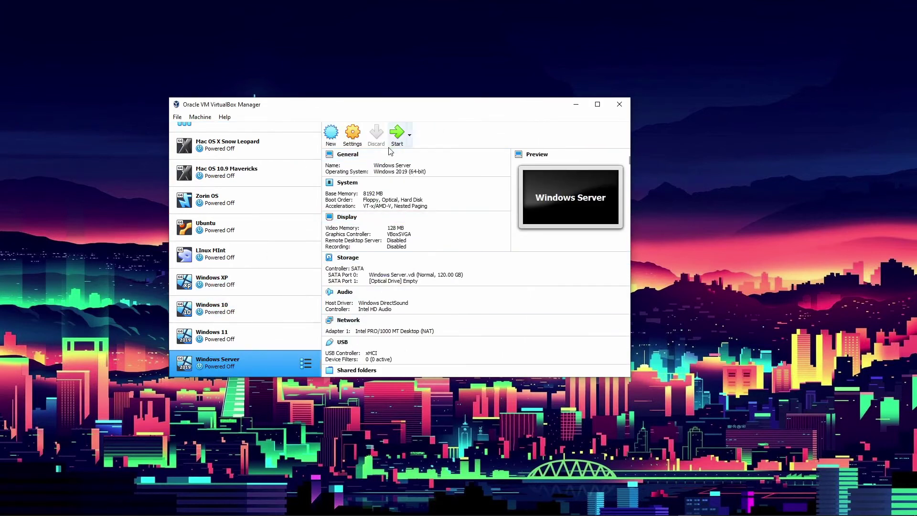
Set the Windows Server machine to 2 processors in System settings, then show Storage.
click(352, 136)
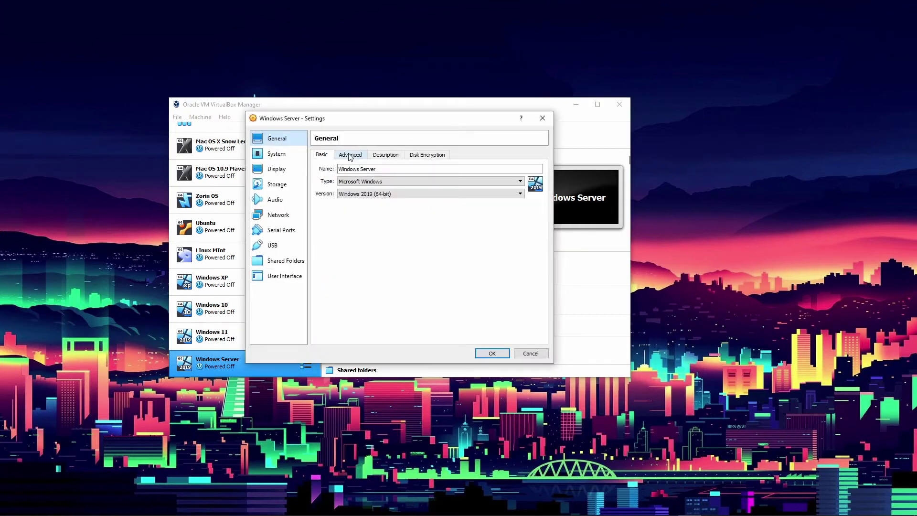
click(291, 157)
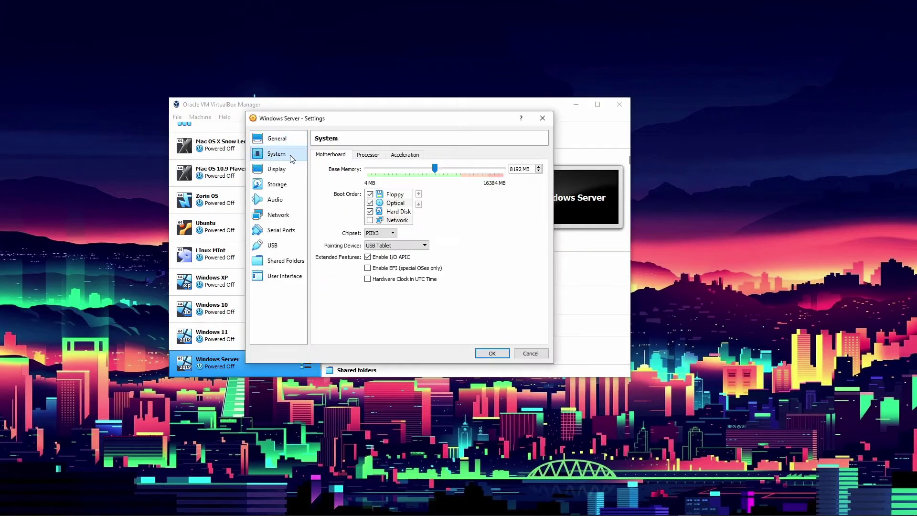
click(368, 154)
drag(367, 168, 380, 167)
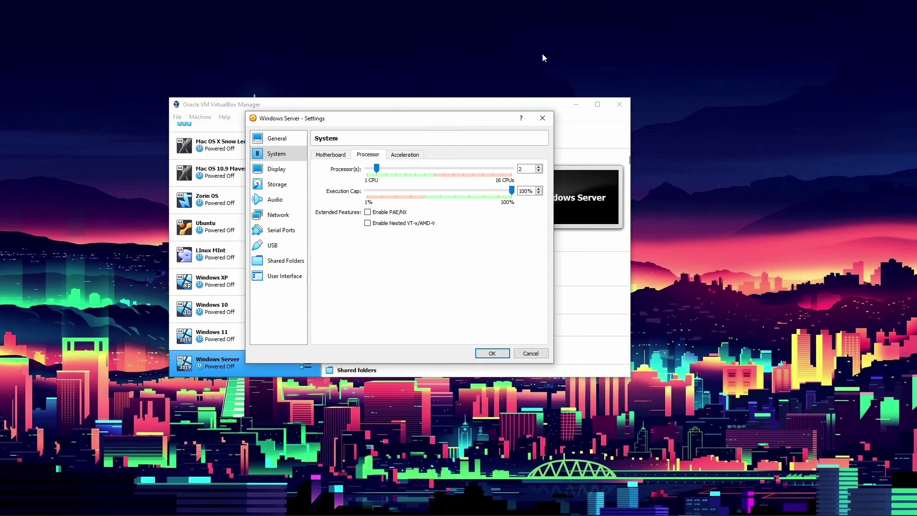
click(287, 169)
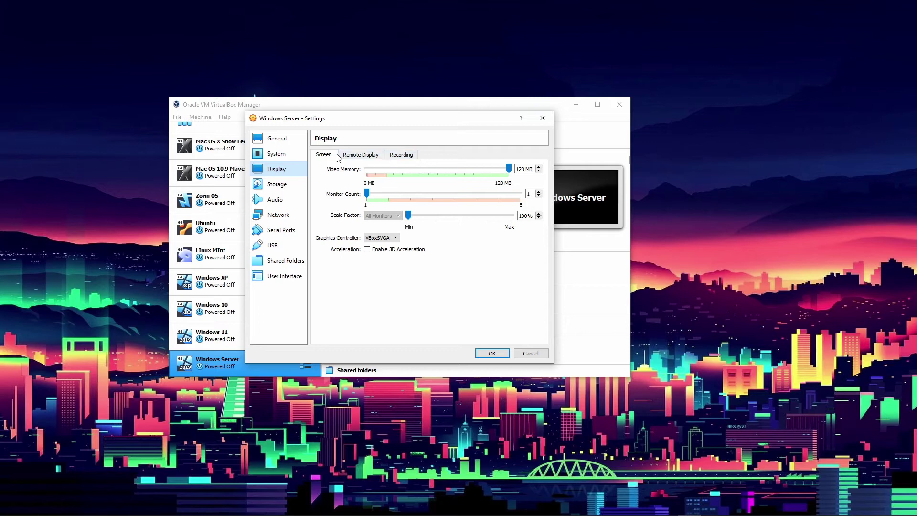
click(284, 187)
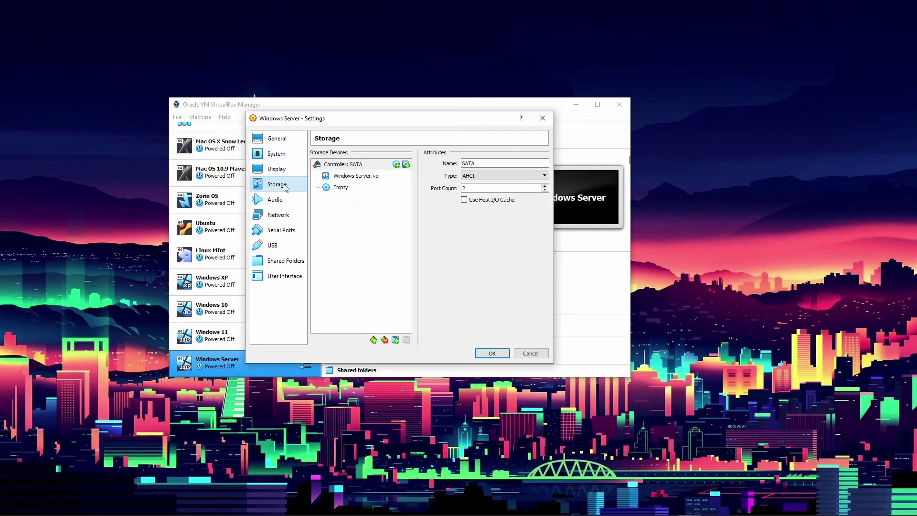
Attach the 17763.737 Windows Server evaluation ISO to the empty optical drive and save.
click(341, 188)
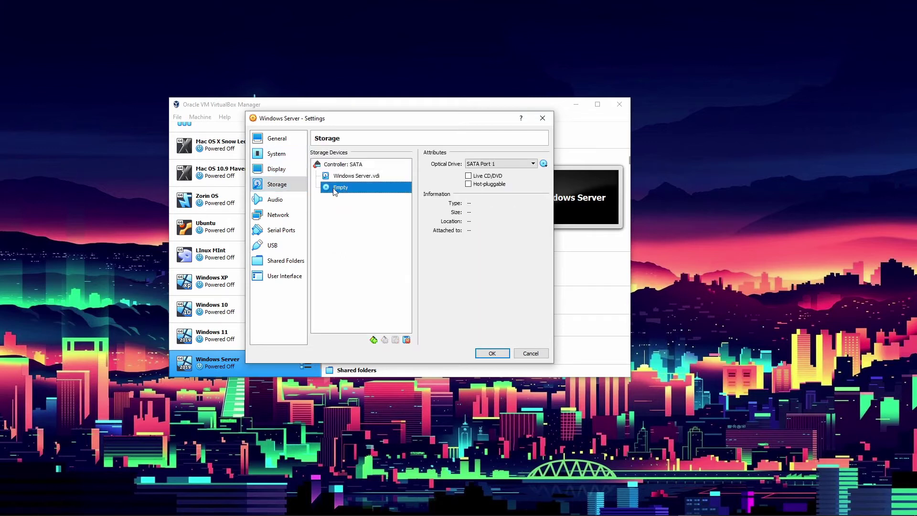
click(545, 164)
click(565, 187)
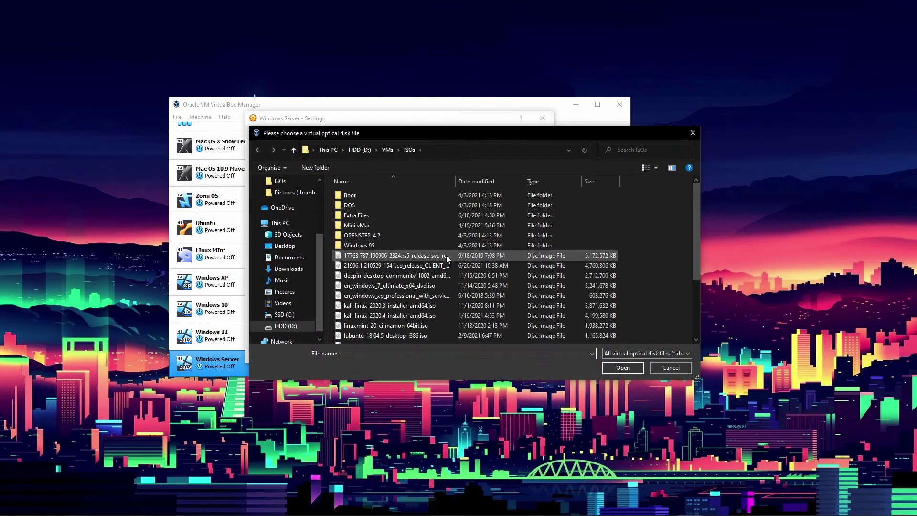
click(446, 256)
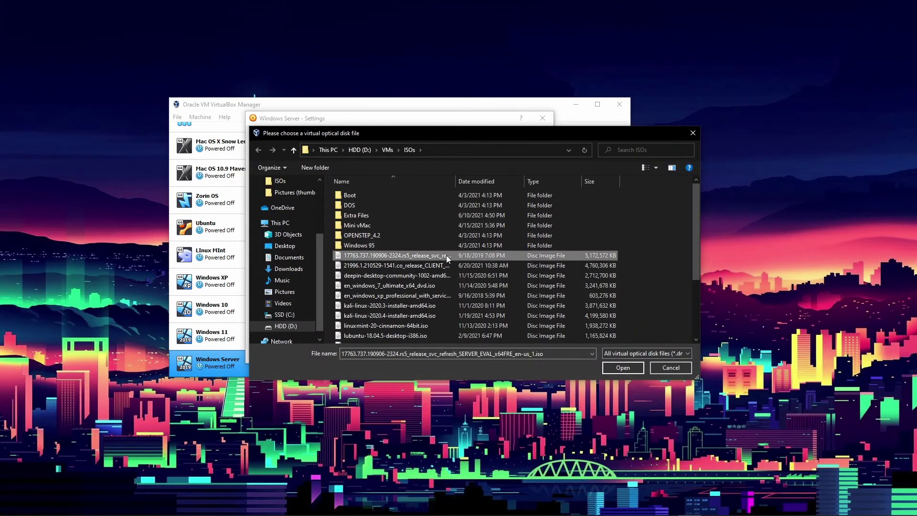
click(623, 368)
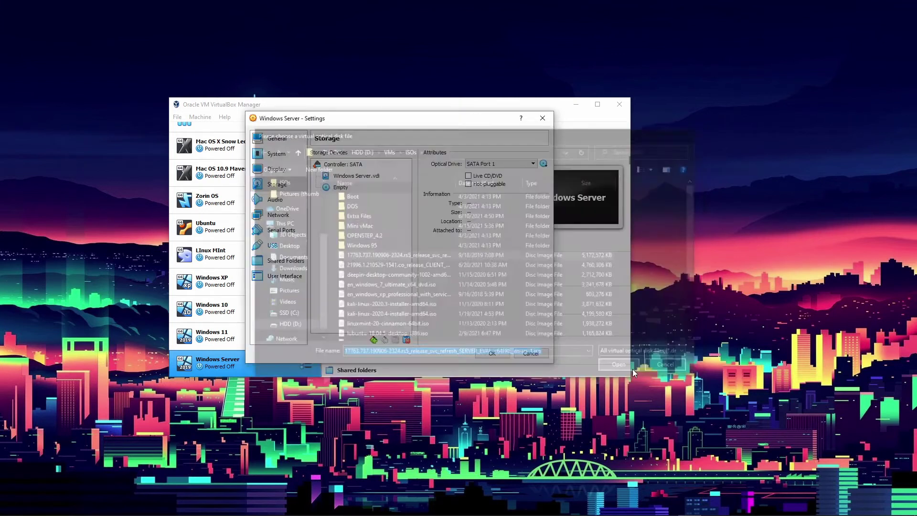
click(483, 353)
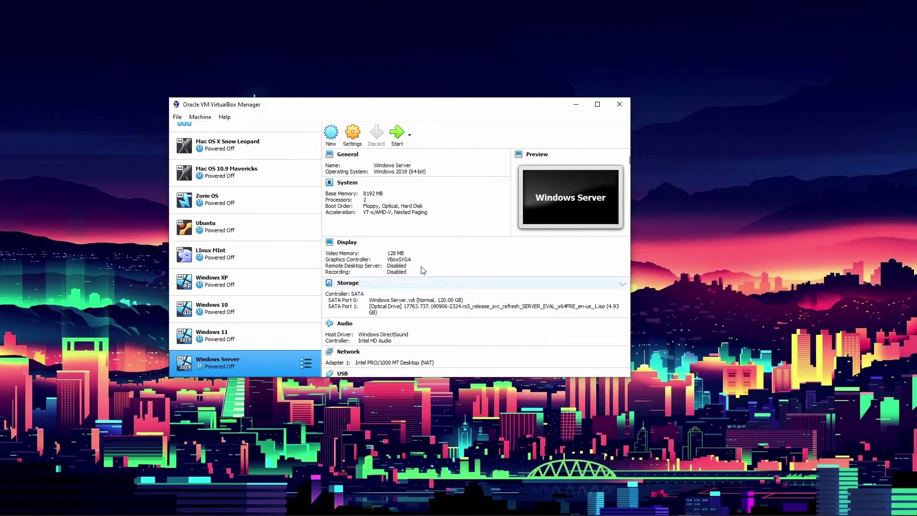
Start the Windows Server VM, dismiss the start-up notices, and reposition its window.
click(395, 134)
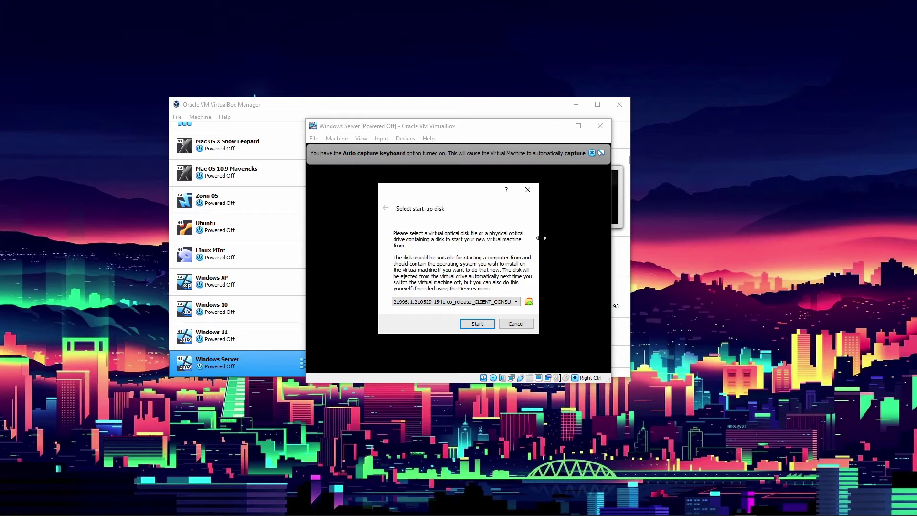
click(527, 189)
click(591, 153)
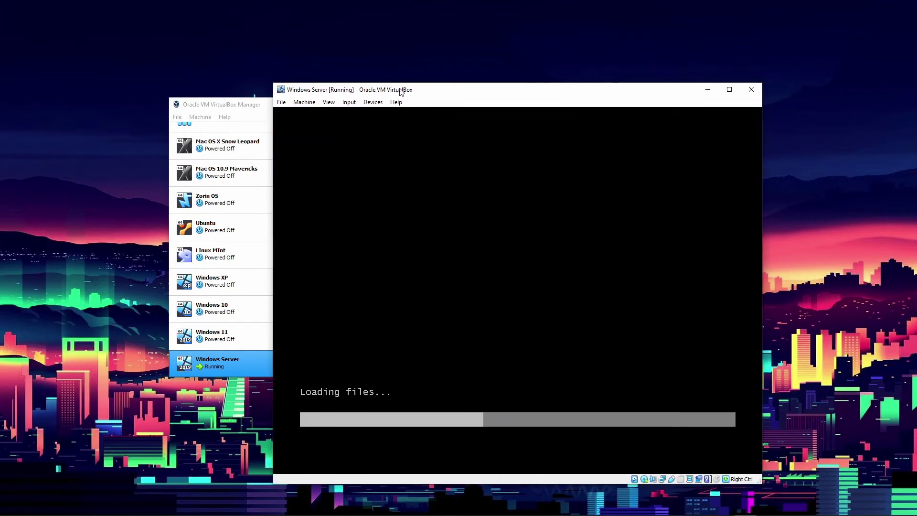
drag(402, 88, 380, 59)
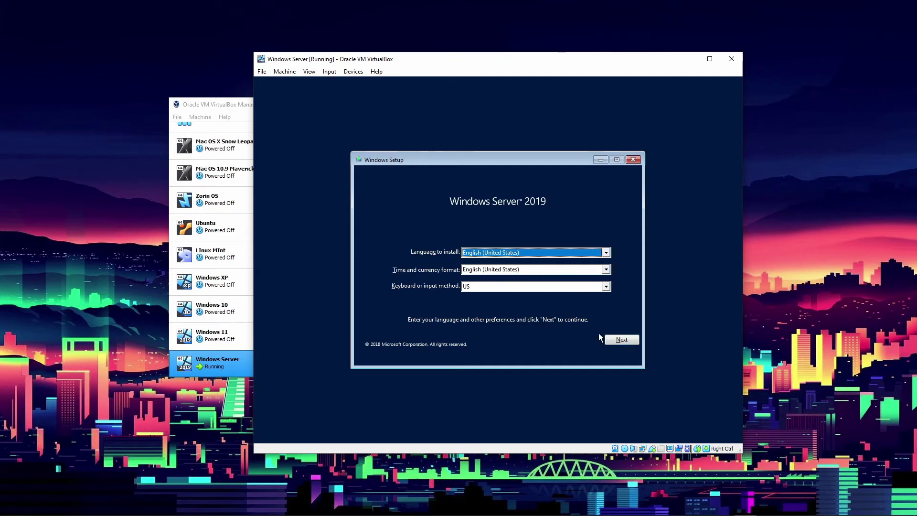
Keep English defaults, begin installation, and pick Standard Evaluation (Desktop Experience).
click(610, 339)
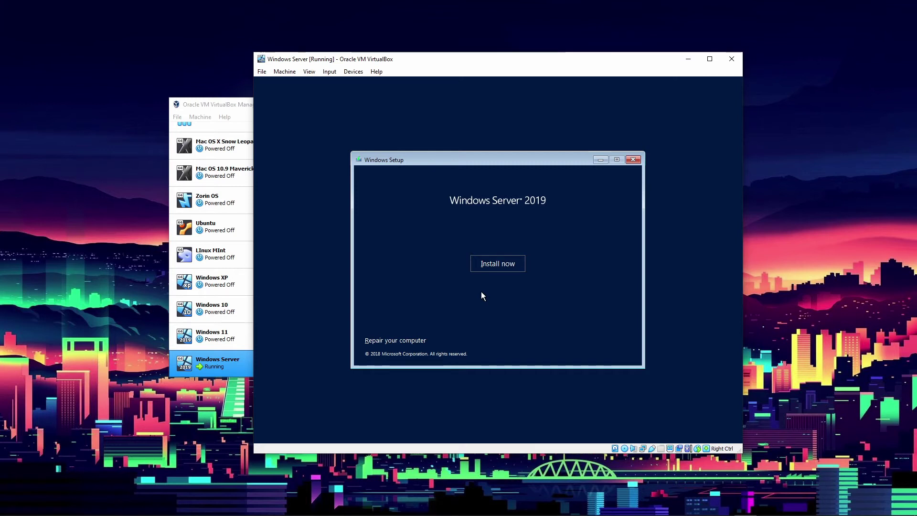
click(489, 261)
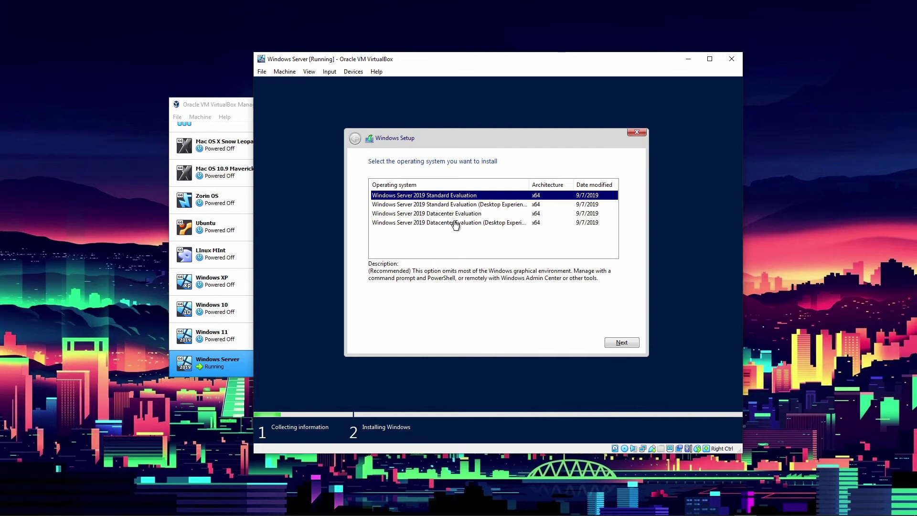
click(462, 205)
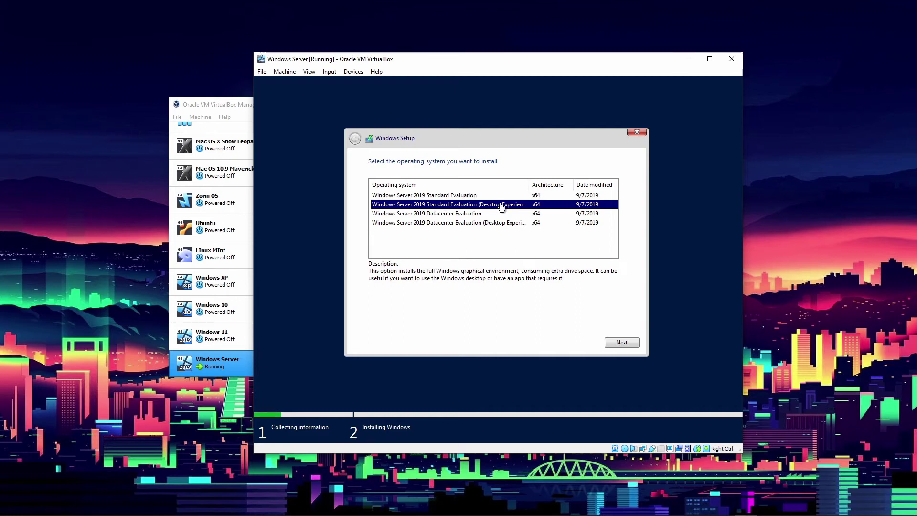
click(618, 340)
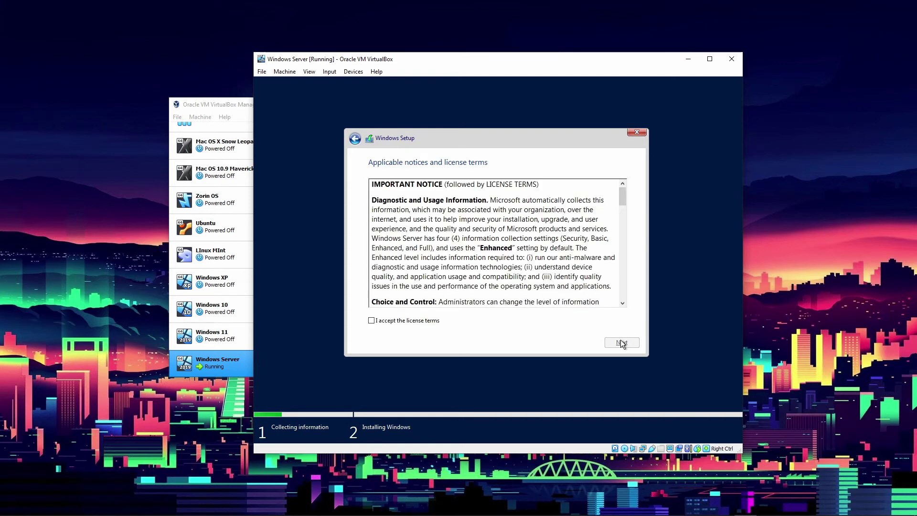
Accept the license, choose Custom: Install Windows only, and target the 120 GB Drive 0.
click(405, 323)
click(630, 341)
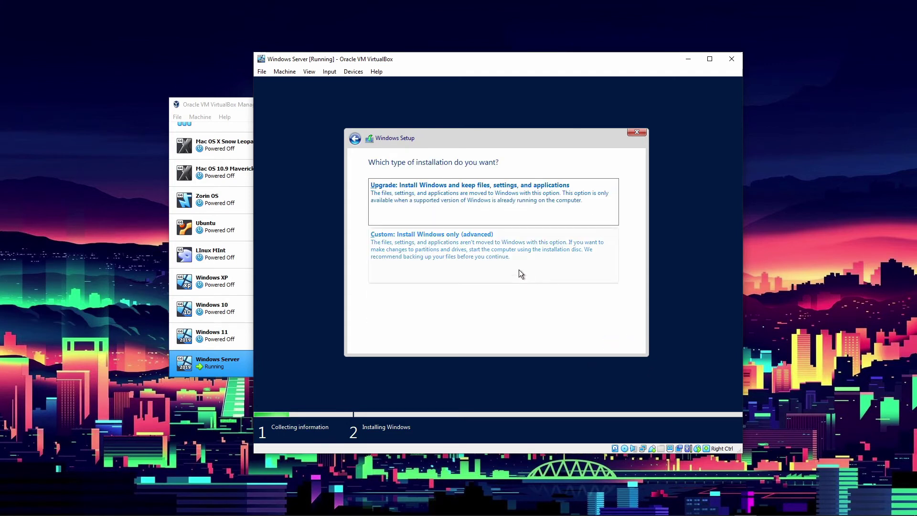
click(463, 257)
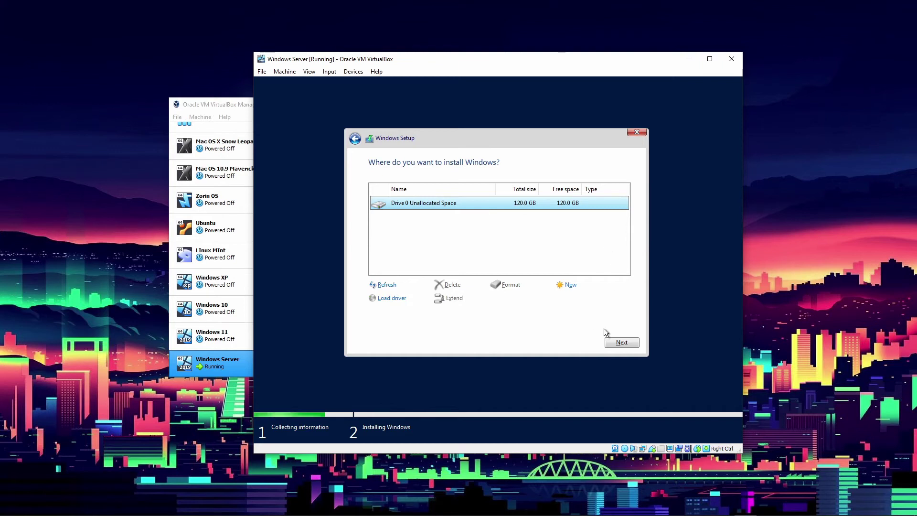
click(619, 342)
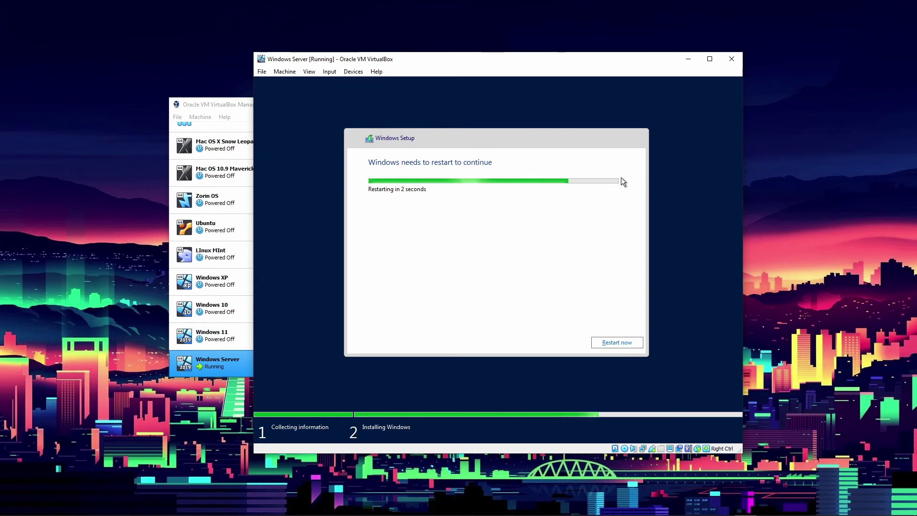
Close the Windows Server VM window with 'Power off the machine'.
click(734, 61)
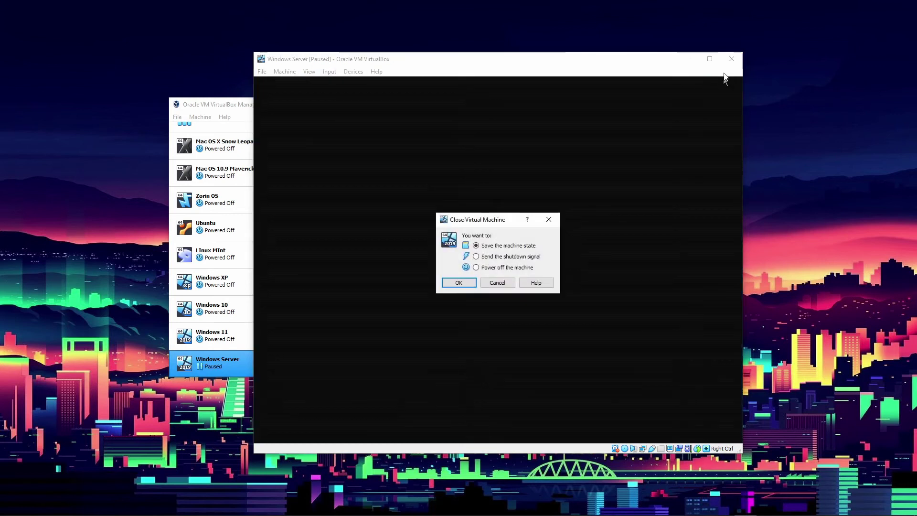
click(501, 268)
click(463, 283)
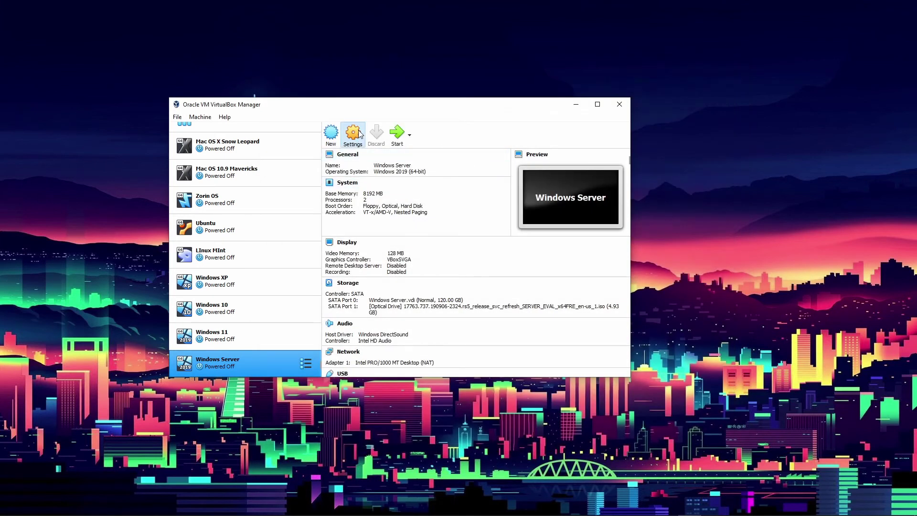
click(359, 134)
Uncheck 'Enable Network Adapter' on Adapter 1, save, and start the VM again.
click(290, 214)
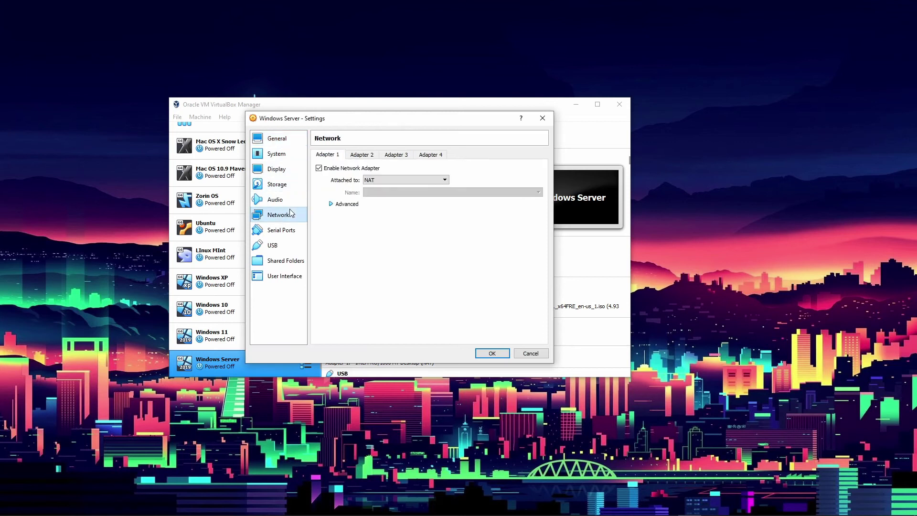
click(348, 168)
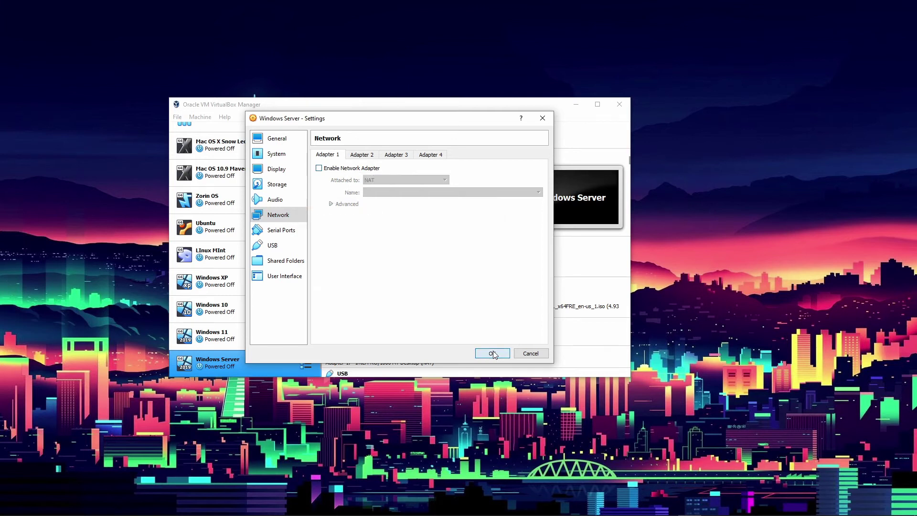
key(Return)
click(394, 133)
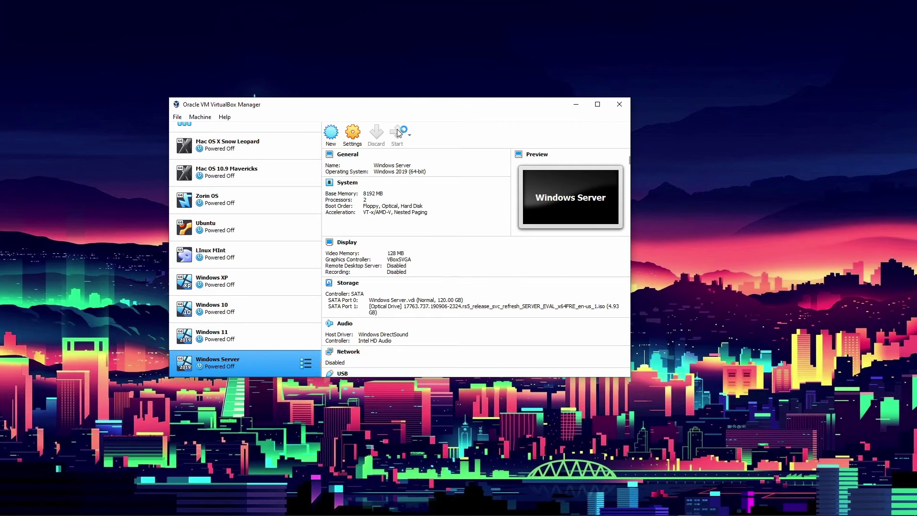
Start the network-less Windows Server VM and dismiss the keyboard auto-capture notice bar.
click(398, 133)
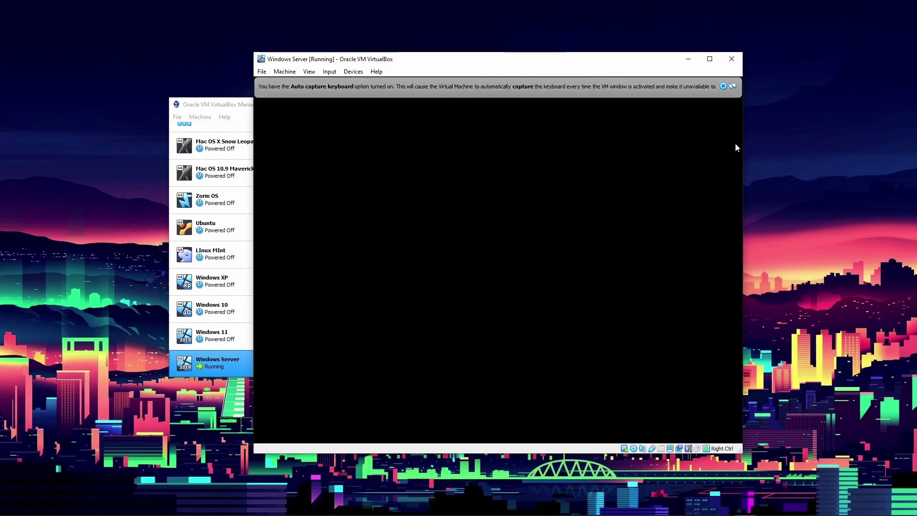
click(723, 86)
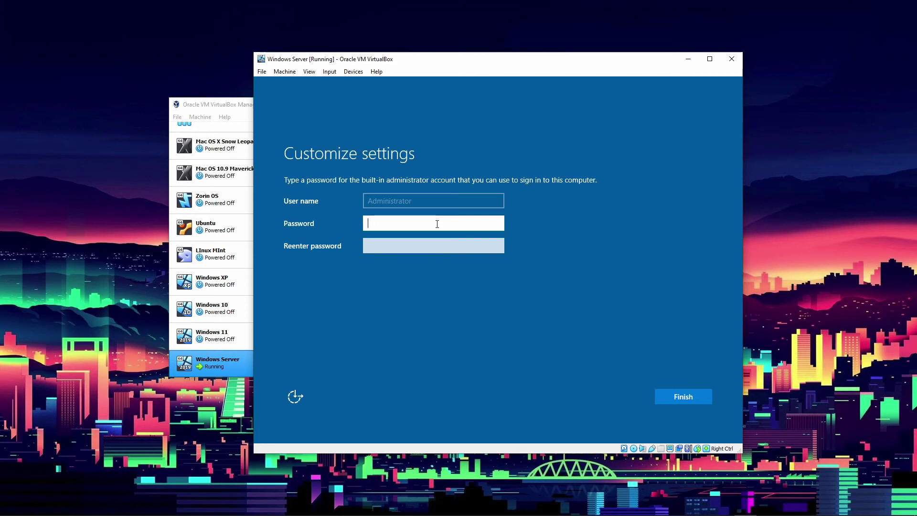
Submit short administrator password attempts, which setup rejects.
text(a)
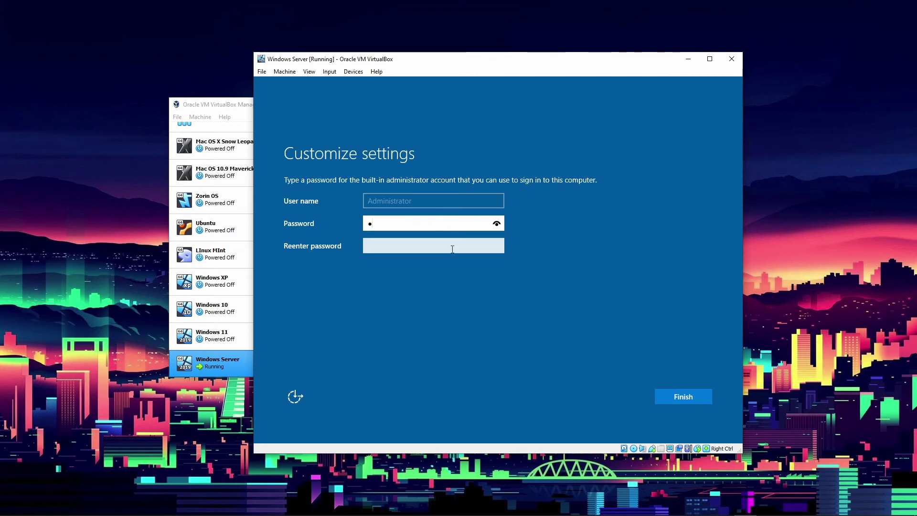
click(451, 245)
text(a)
click(697, 396)
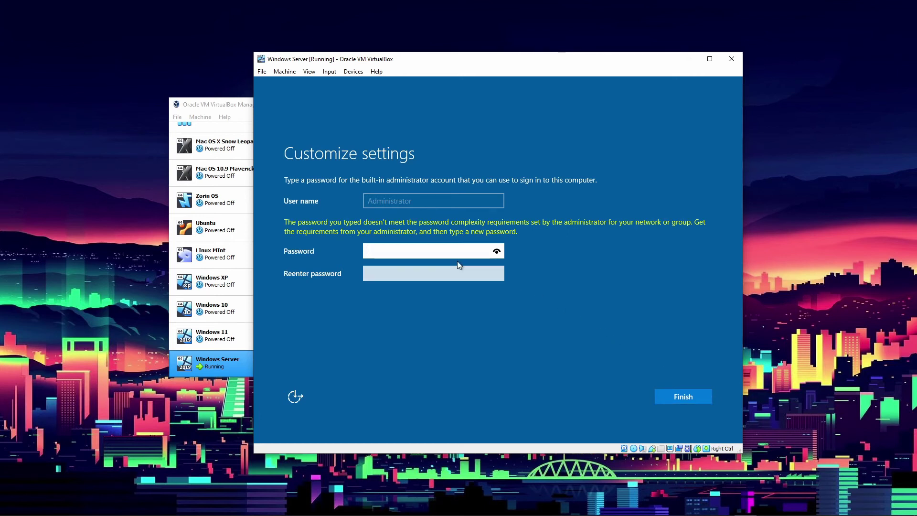
text(aaa)
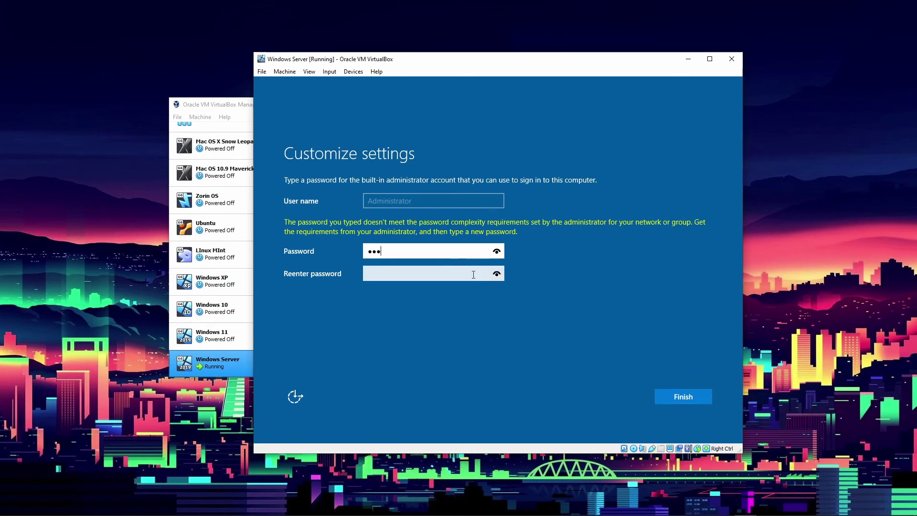
text(a)
click(473, 274)
text(aaaa)
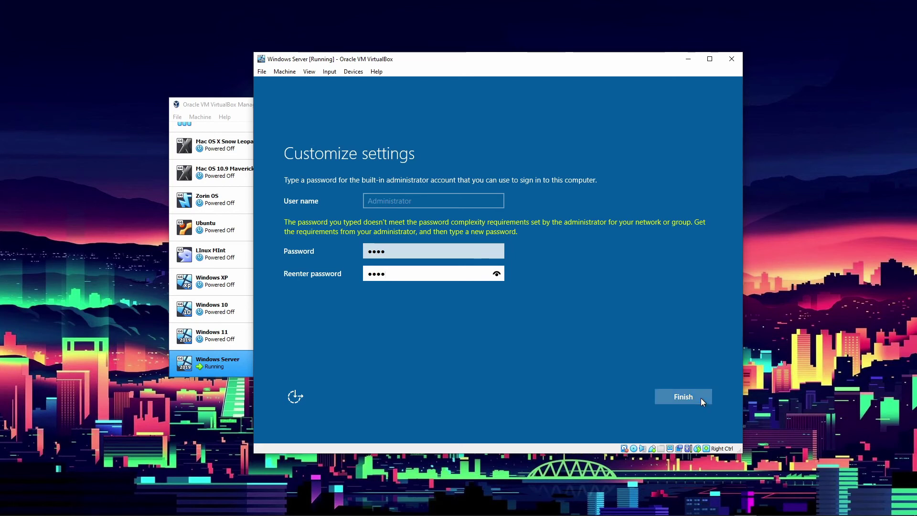
click(699, 398)
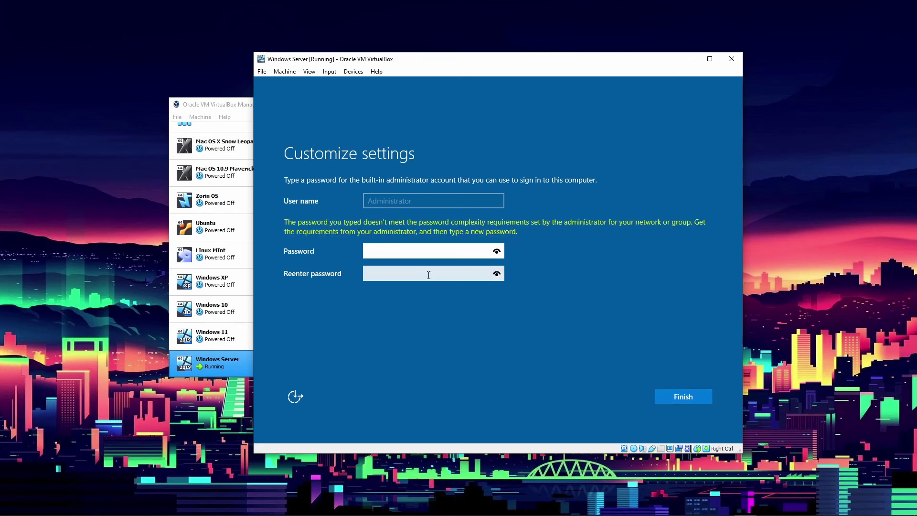
Enter a longer administrator password, clear and retype the confirmation with the password shown, then submit.
text(aaaaaaaaaaaa)
click(467, 270)
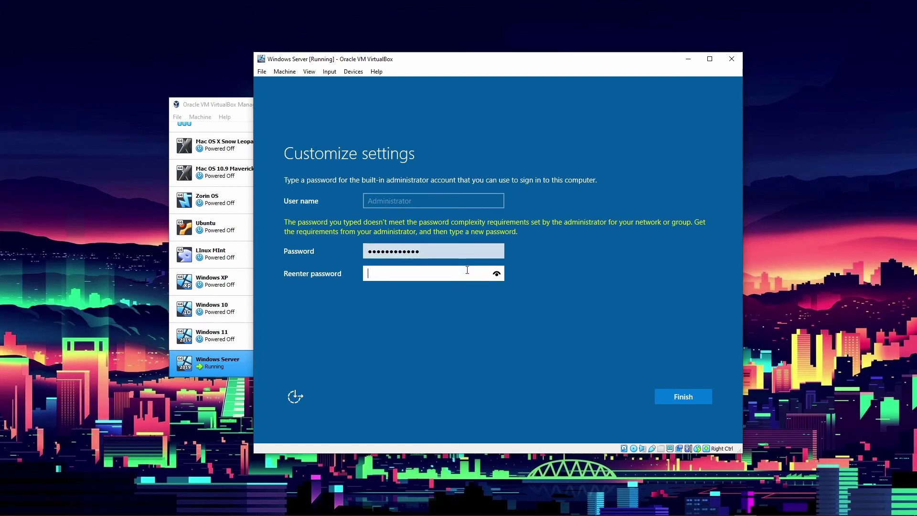
text(aa)
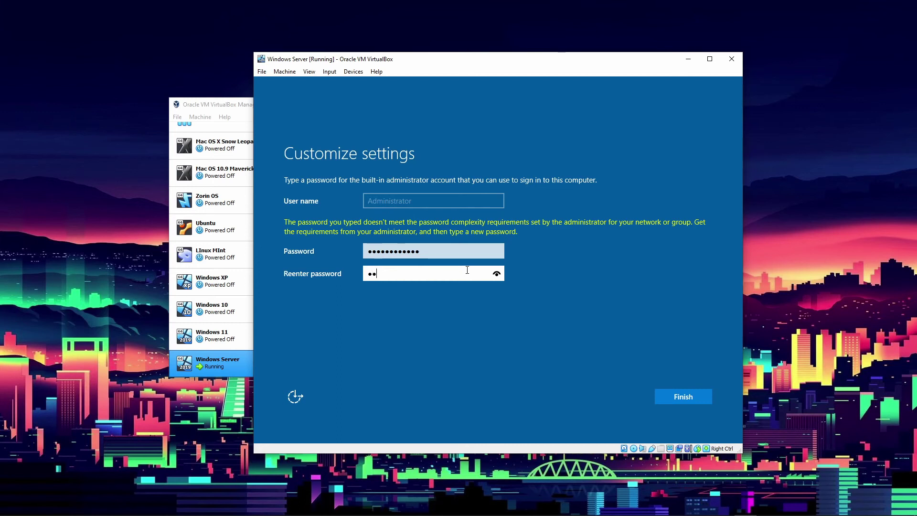
text(aa)
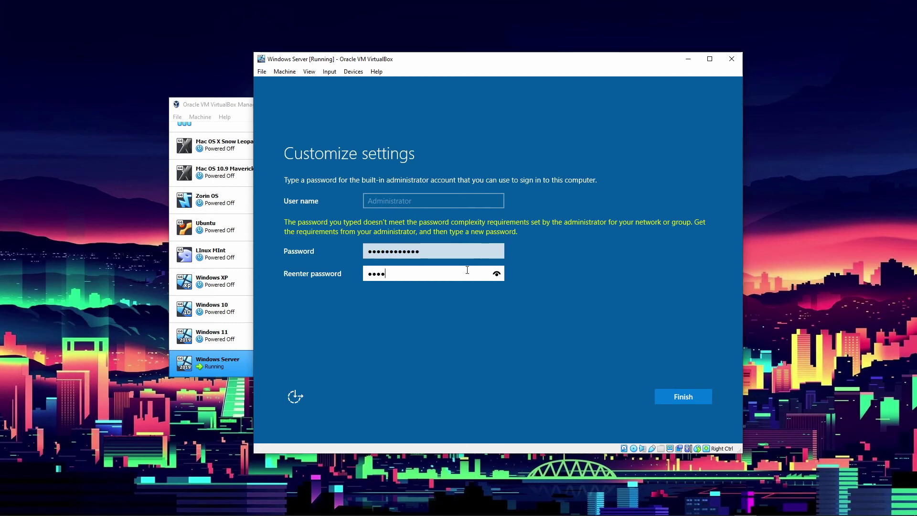
text(aaaaaa)
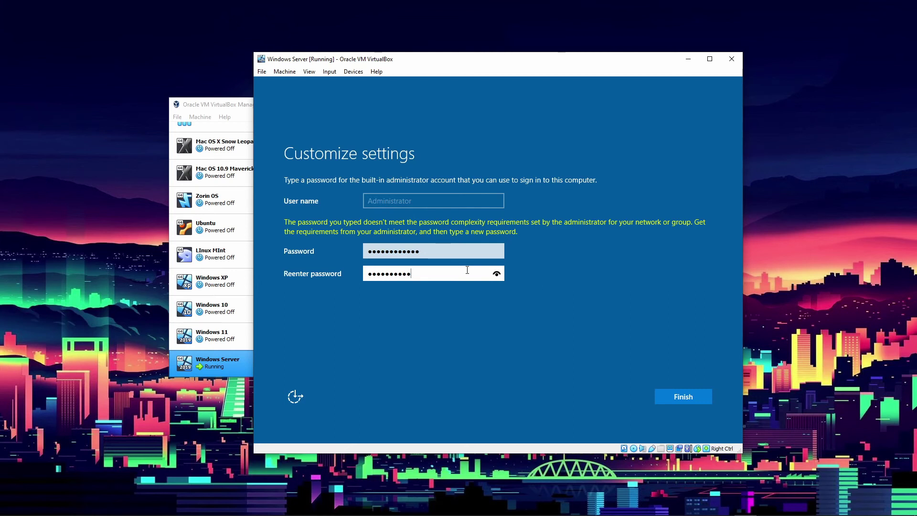
key(ctrl+a)
key(BackSpace)
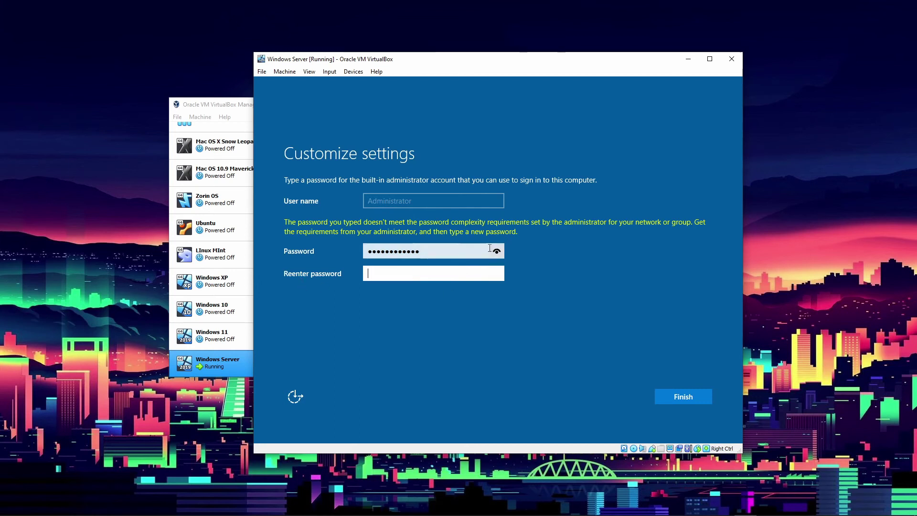
click(496, 251)
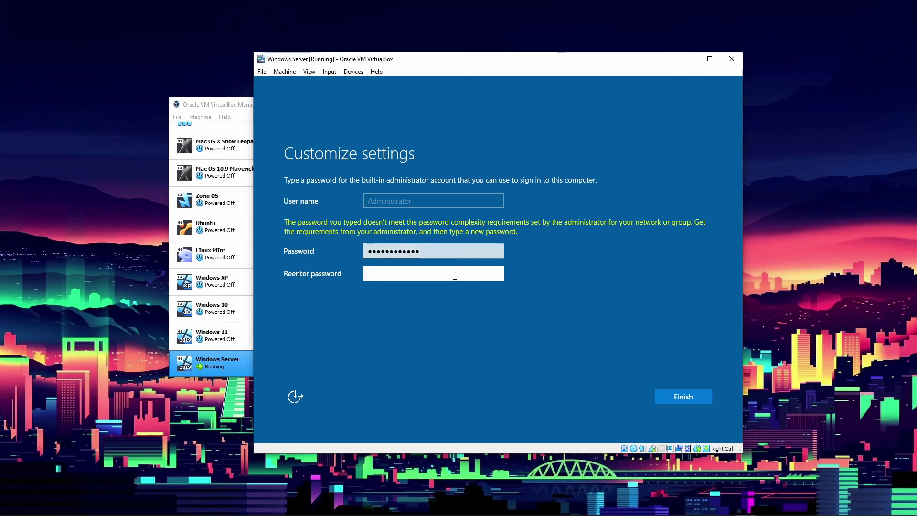
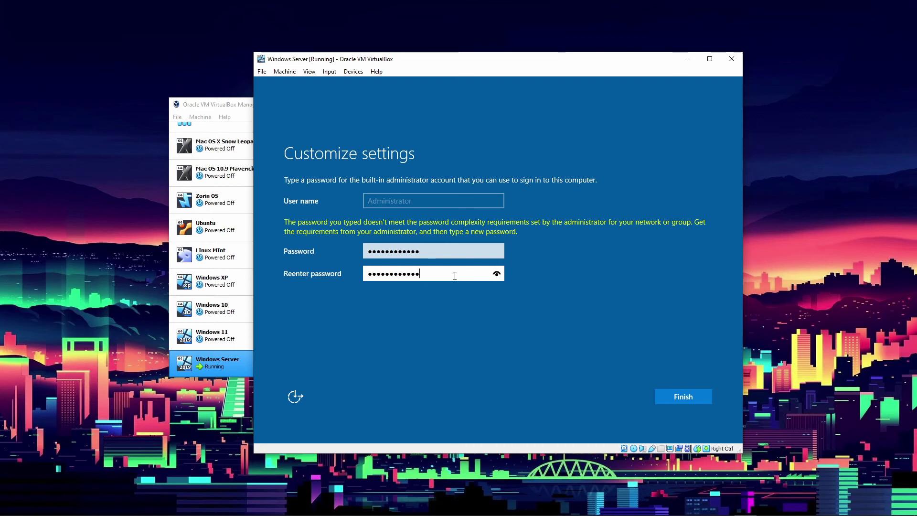
click(694, 397)
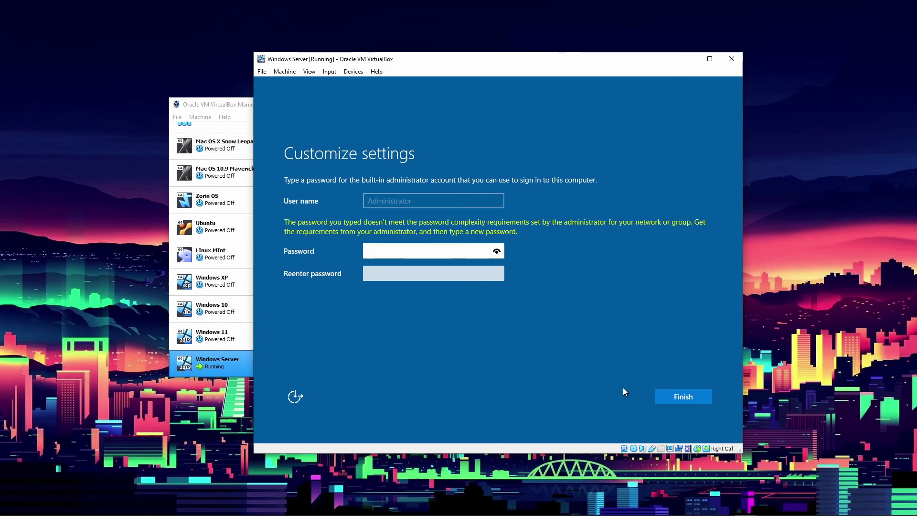
Enter a 12-character administrator password in both fields and submit it.
text(••••)
key(BackSpace)
key(BackSpace)
key(BackSpace)
text(••••••••••••)
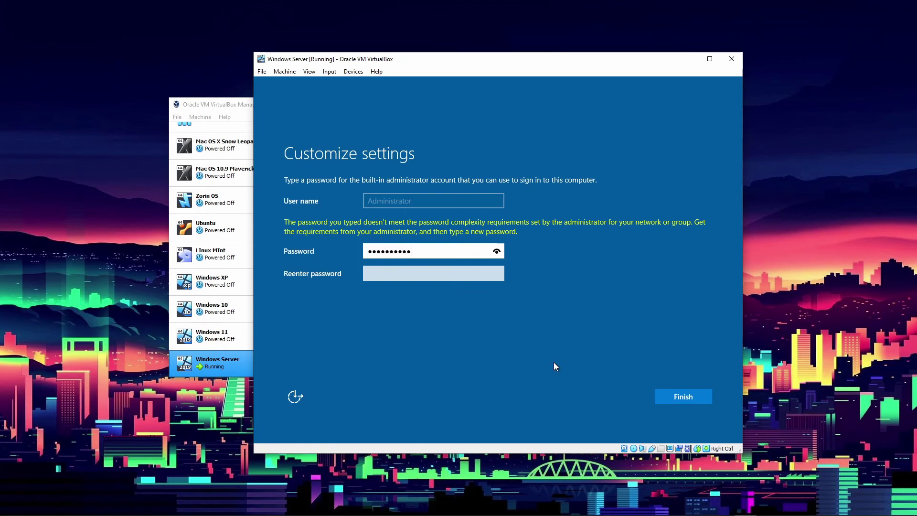
click(474, 276)
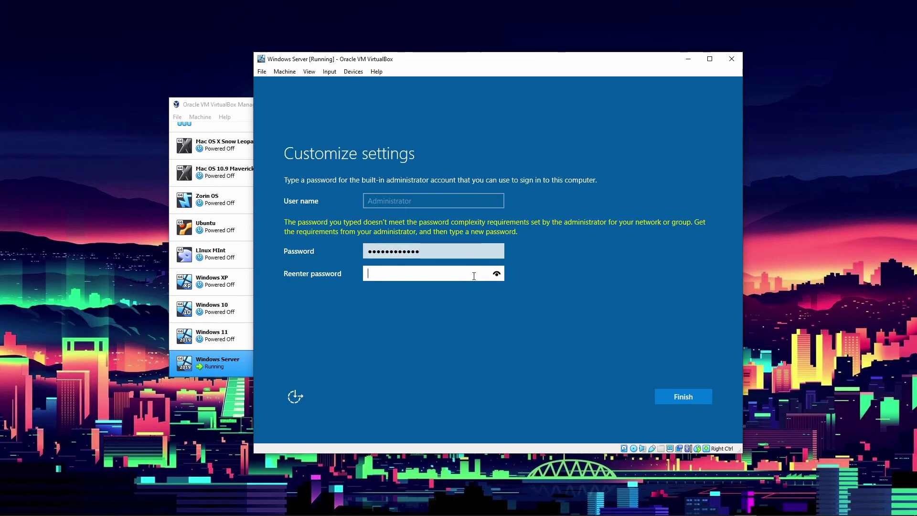
text(•••••••••)
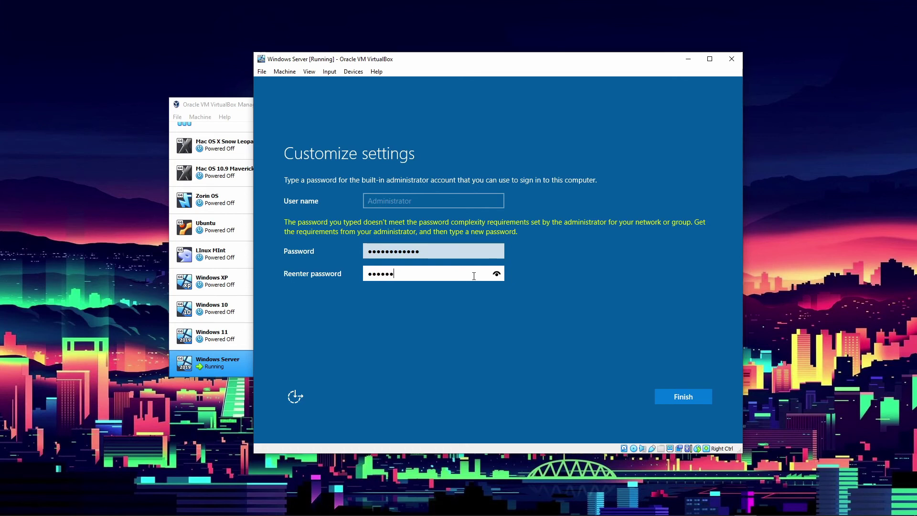
text(•••)
key(Return)
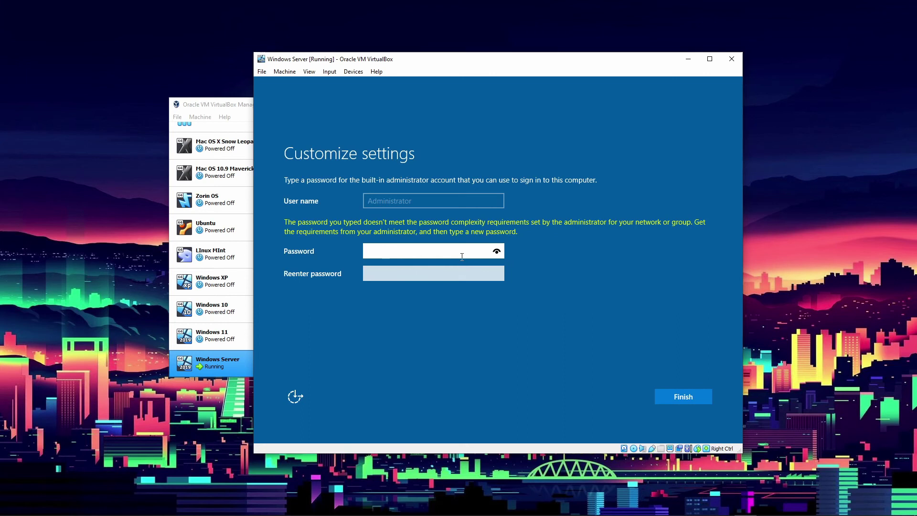
Enter an 11-character administrator password in both fields and finish setup.
text(•)
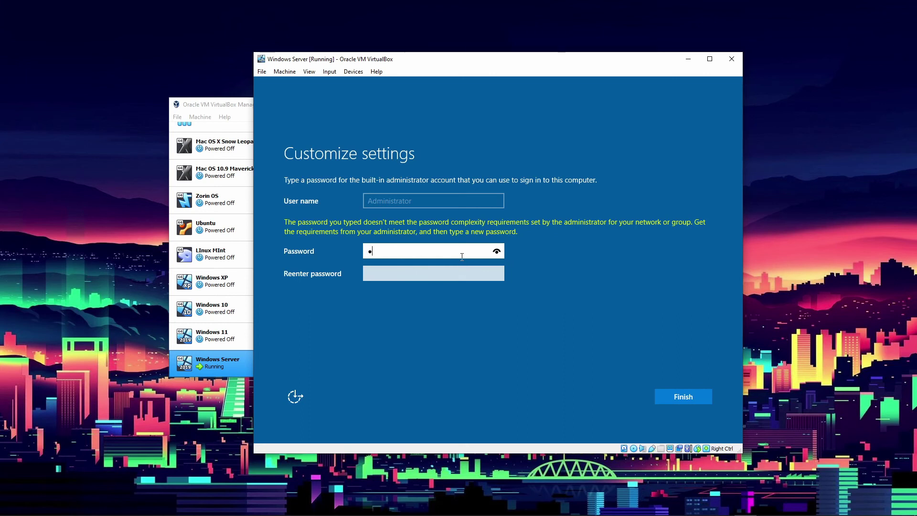
text(•••)
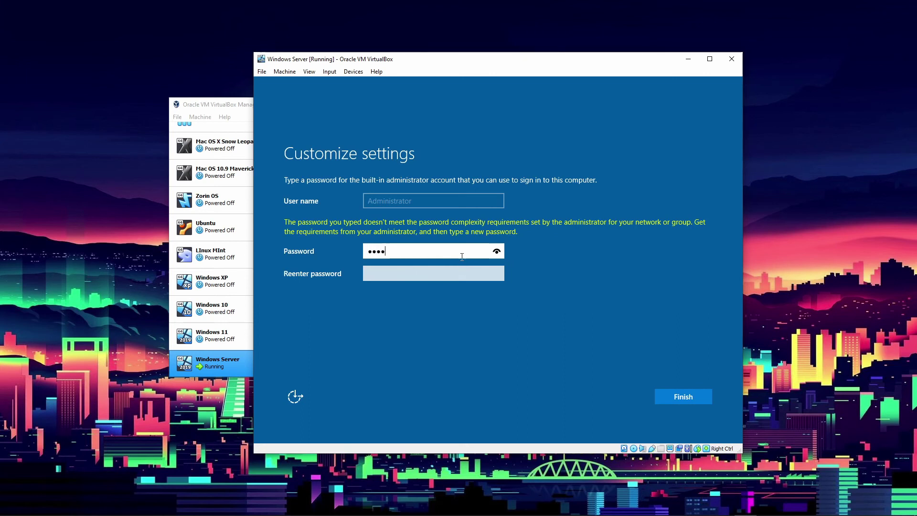
text(•••••••)
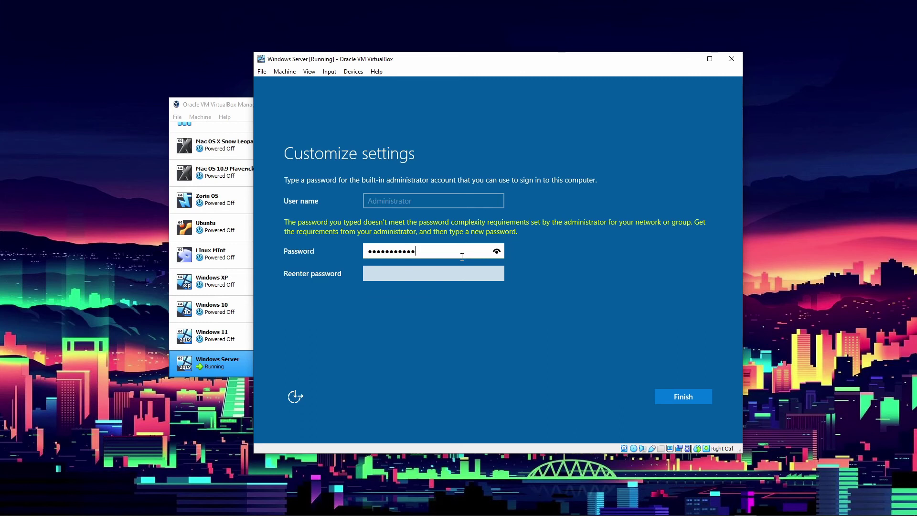
click(466, 275)
text(••)
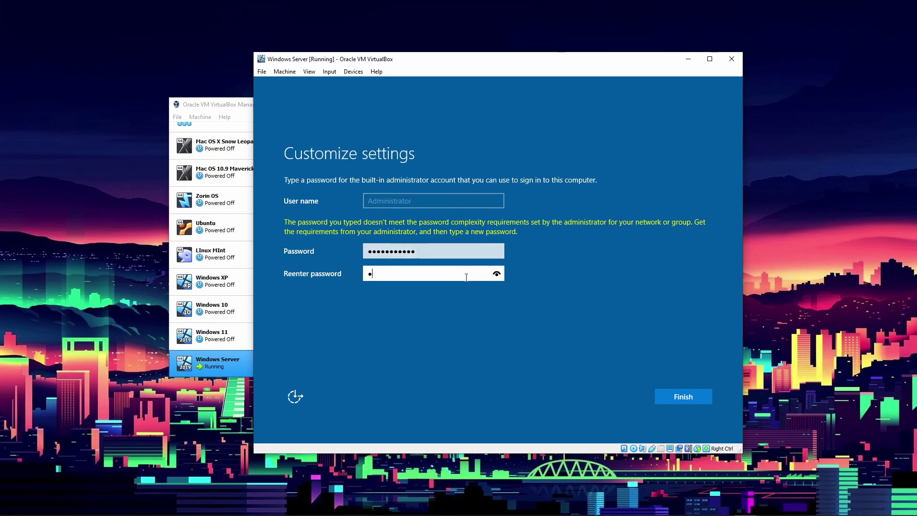
text(••••••••)
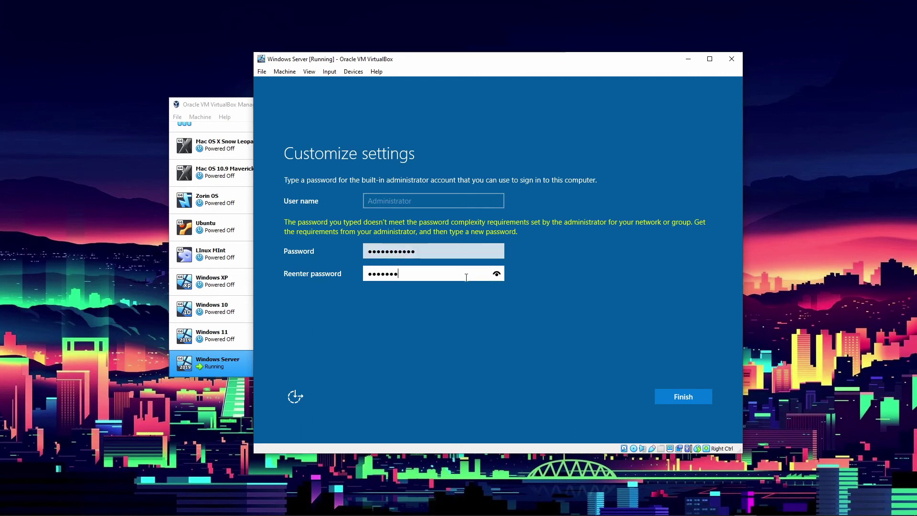
text(•)
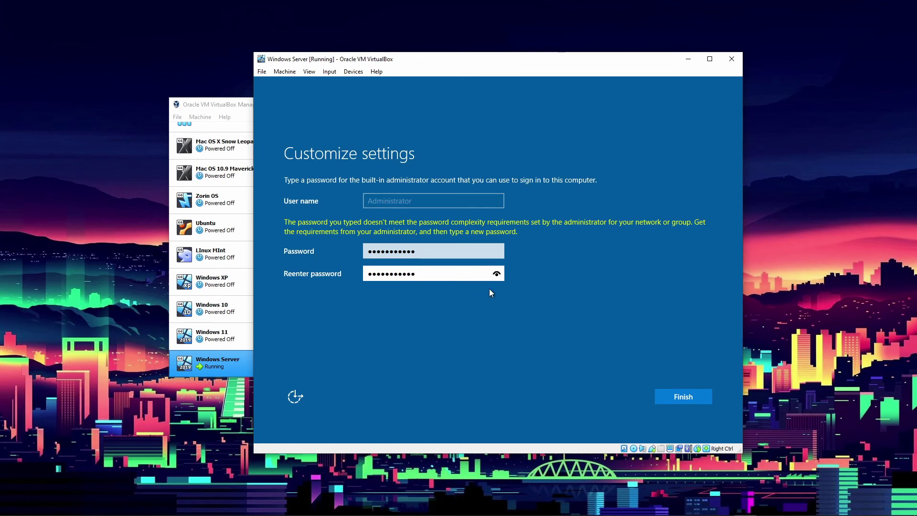
click(682, 394)
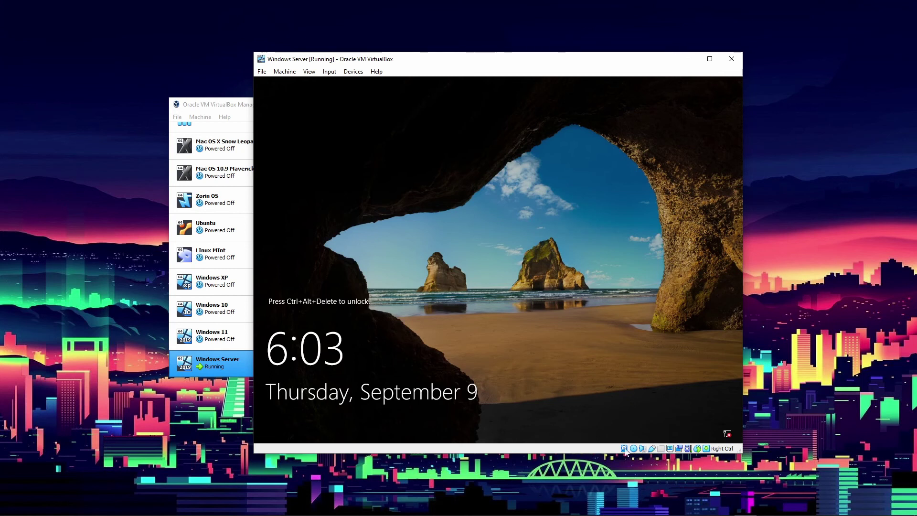
click(309, 72)
click(327, 82)
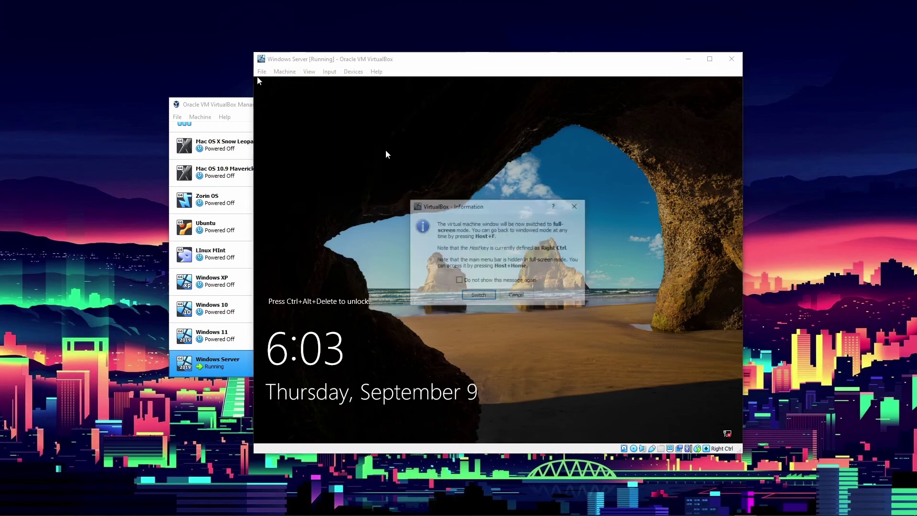
click(482, 296)
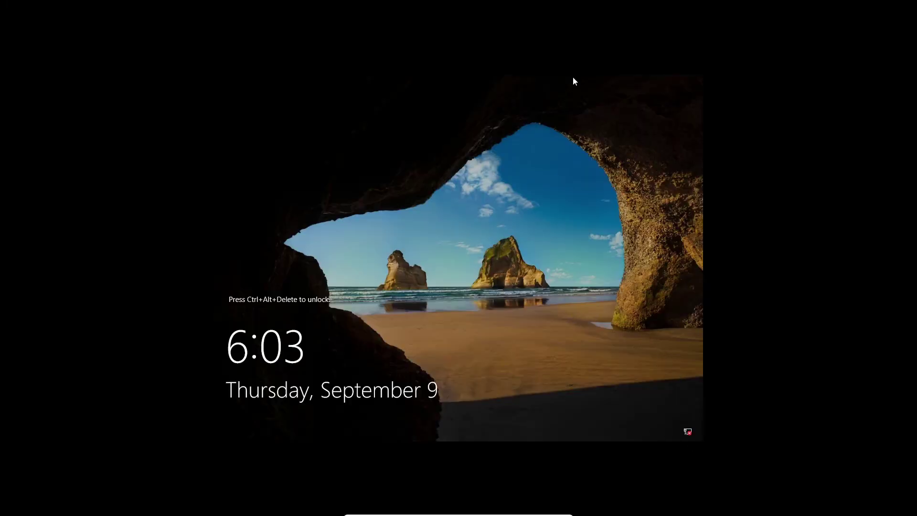
click(554, 511)
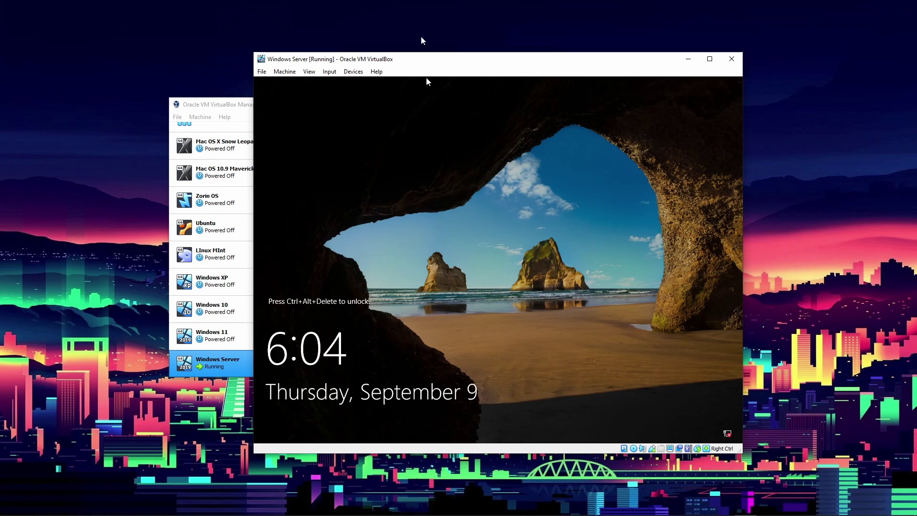
click(308, 72)
click(308, 72)
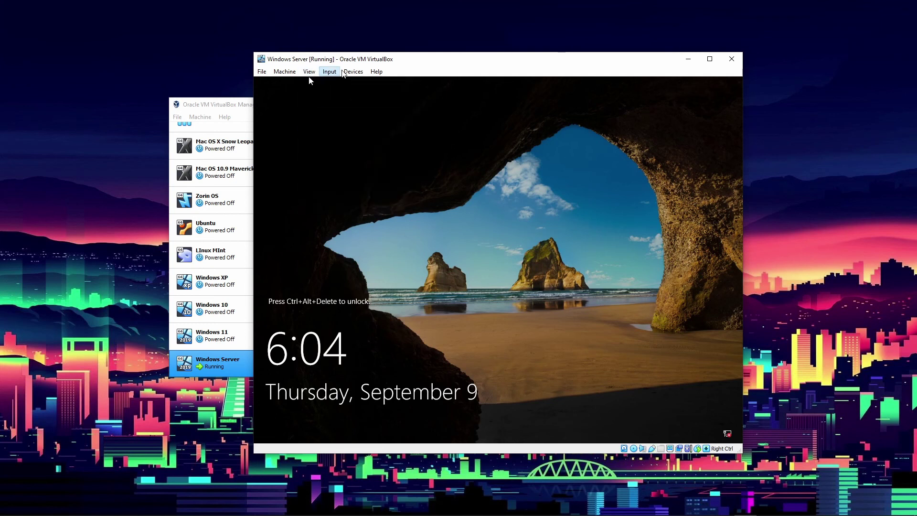
click(351, 71)
click(502, 215)
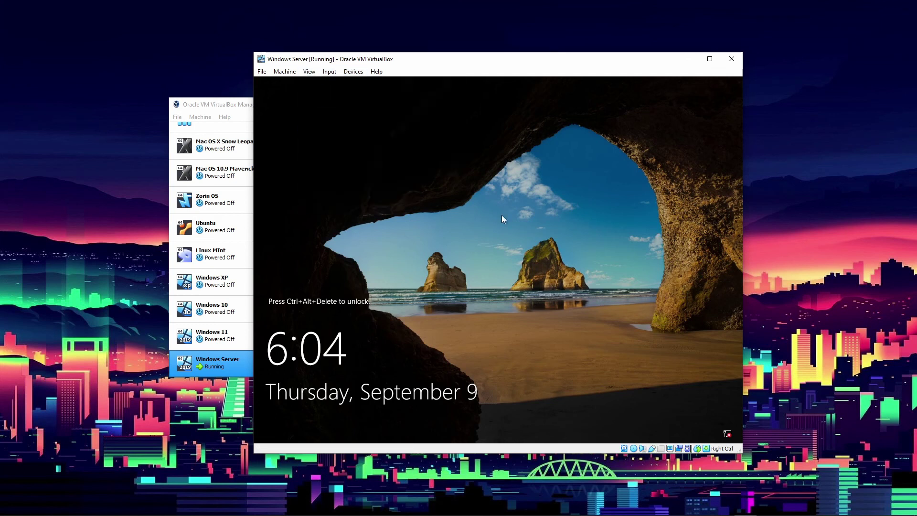